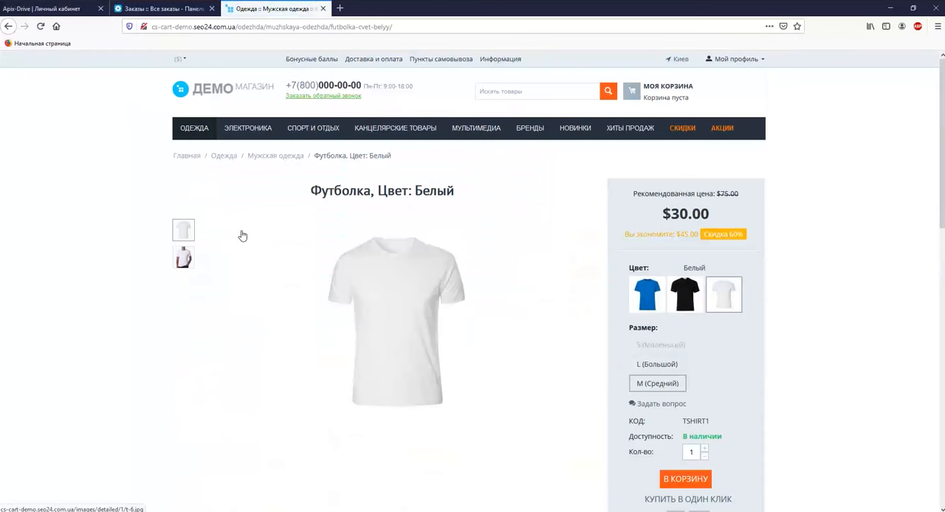
Step: Check out one white T-shirt in size L, filling in the customer's e-mail and choosing the payment method Обсудить по телефону
mouse_move(411, 320)
scroll(411, 319, down, 3)
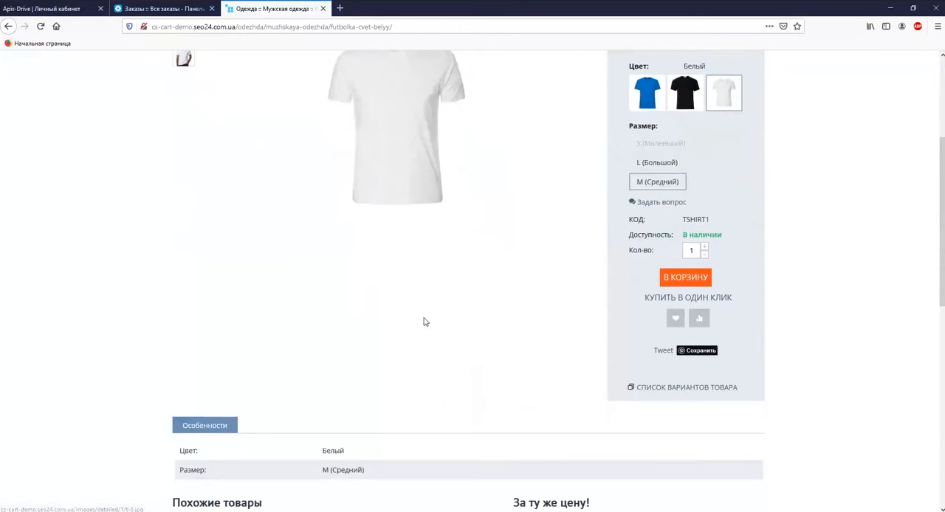
click(679, 281)
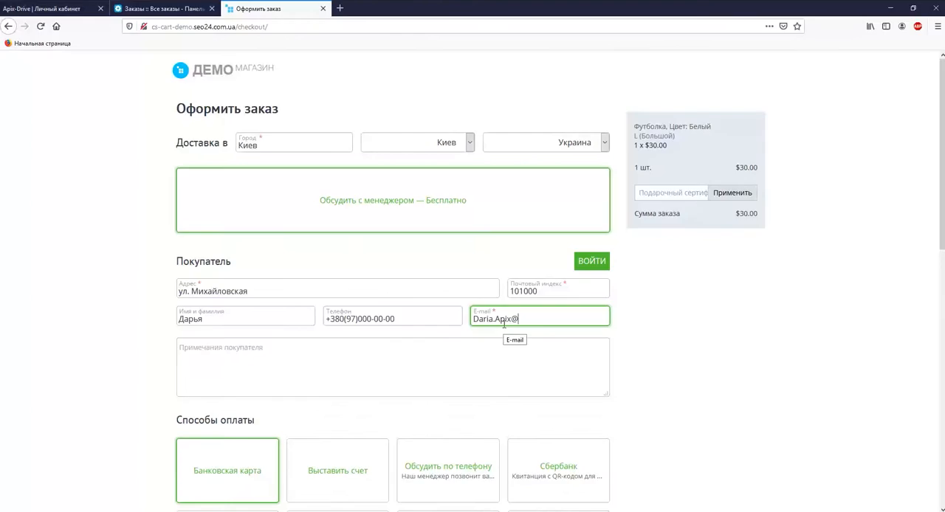
text(gmail.com)
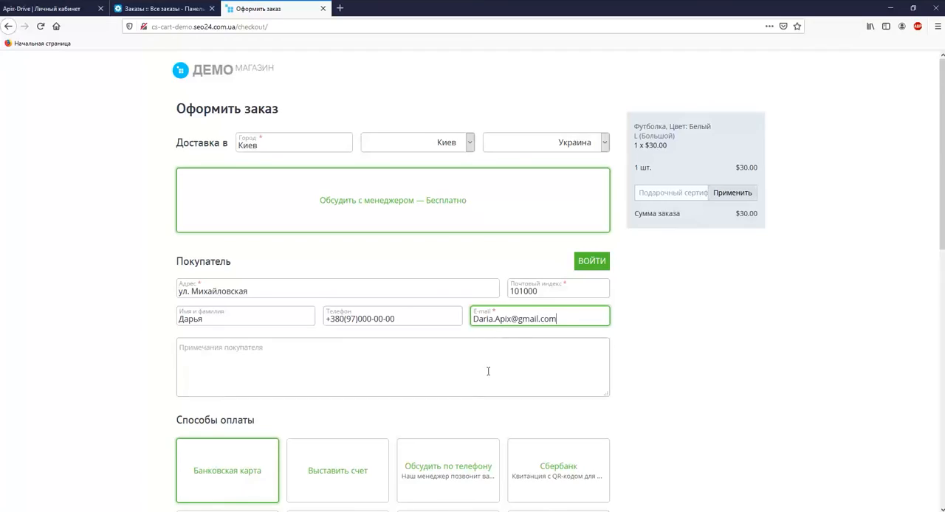
click(448, 470)
scroll(449, 463, down, 3)
scroll(449, 462, down, 3)
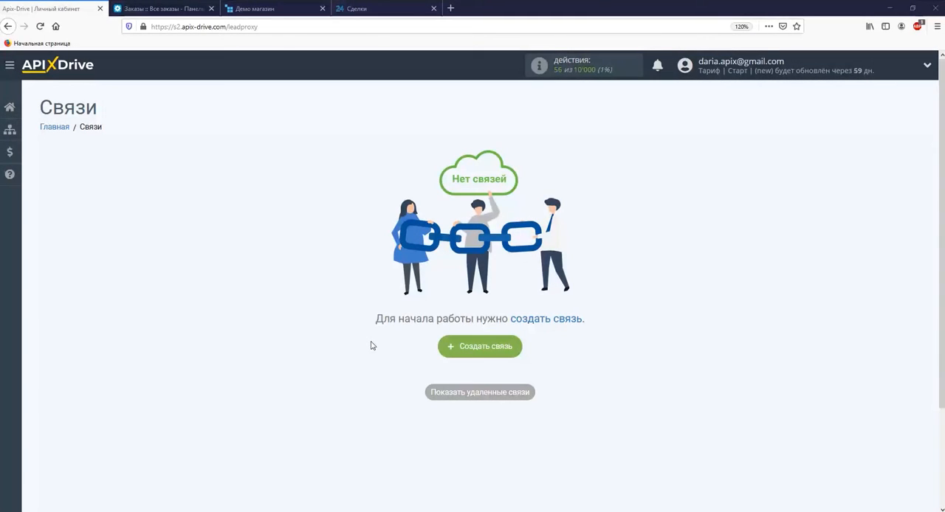
Step: Create a new connection in ApiX-Drive and choose CS-Cart as its data source system
click(484, 347)
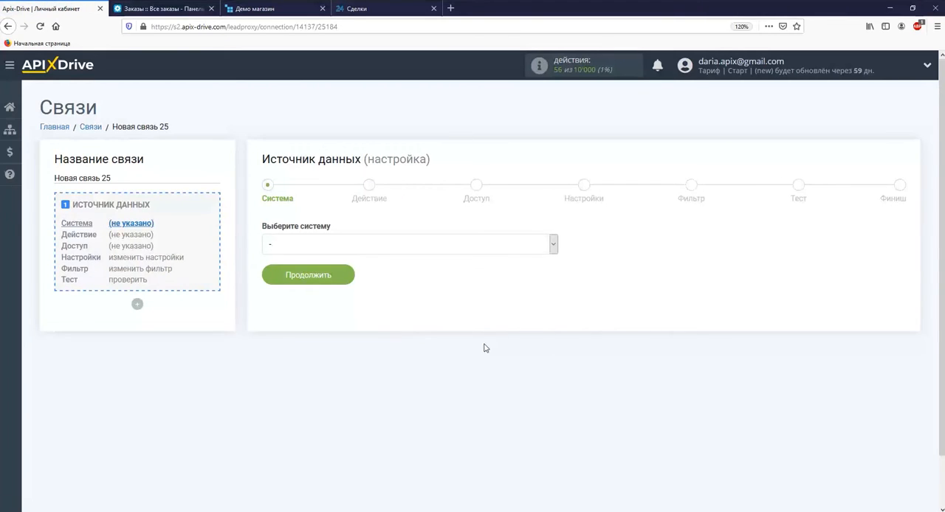
click(552, 249)
scroll(533, 306, down, 8)
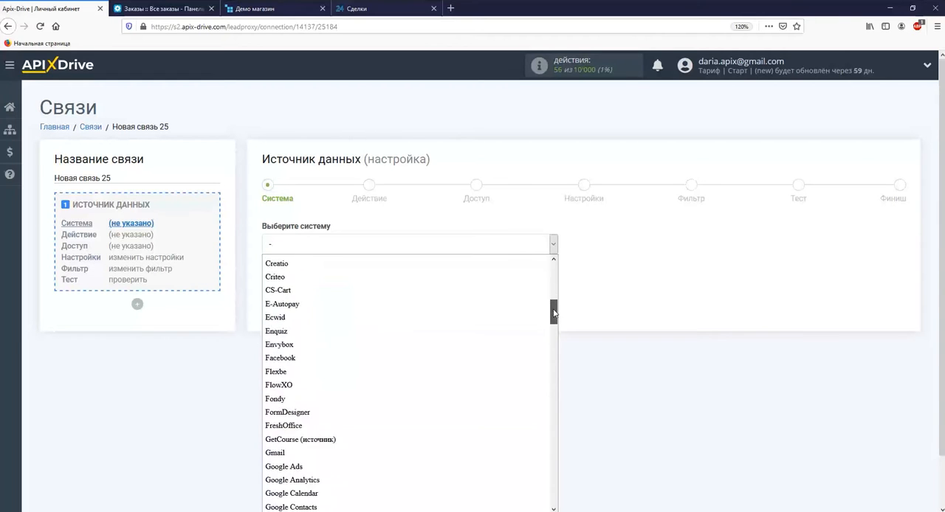
click(295, 272)
click(350, 274)
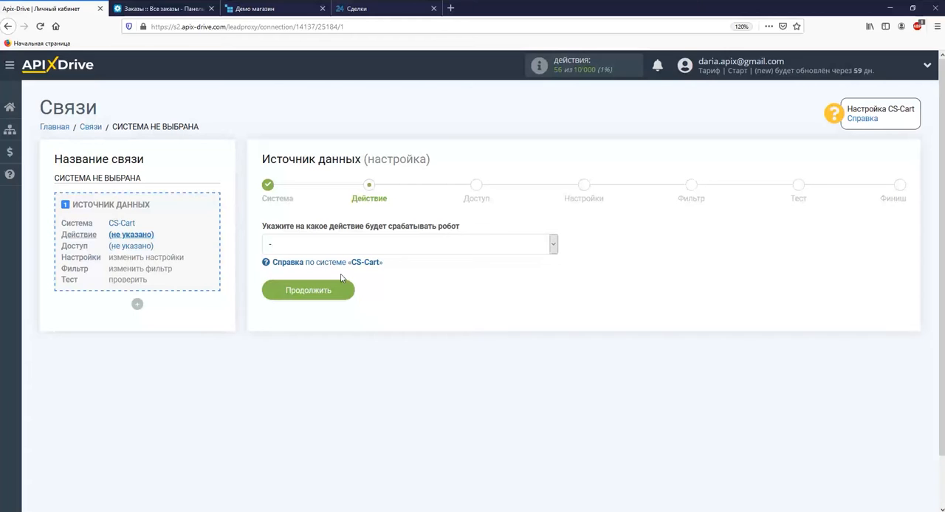
Step: Set the data source action to Загрузить заказы (новые) and continue to the access stage
click(340, 244)
click(342, 287)
click(342, 290)
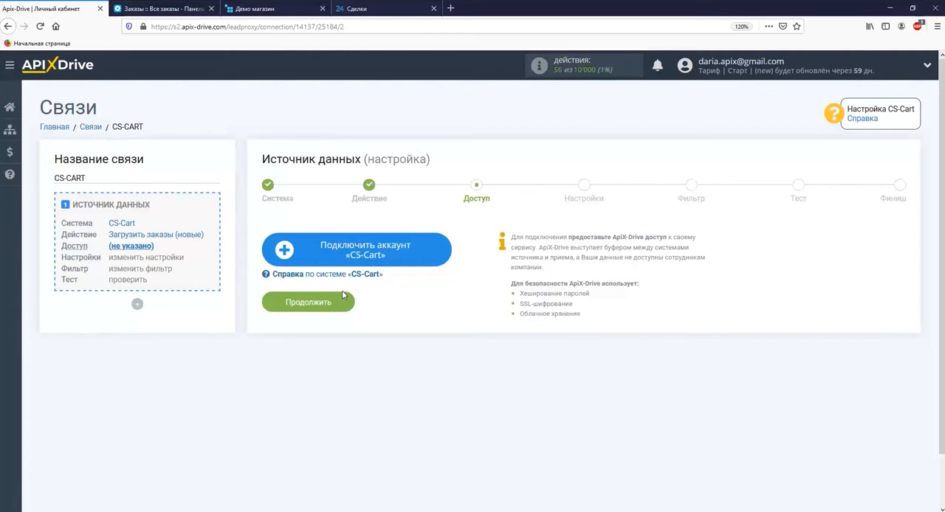
Step: Start connecting a CS-Cart account and fill in the login with the administrator's e-mail
click(313, 258)
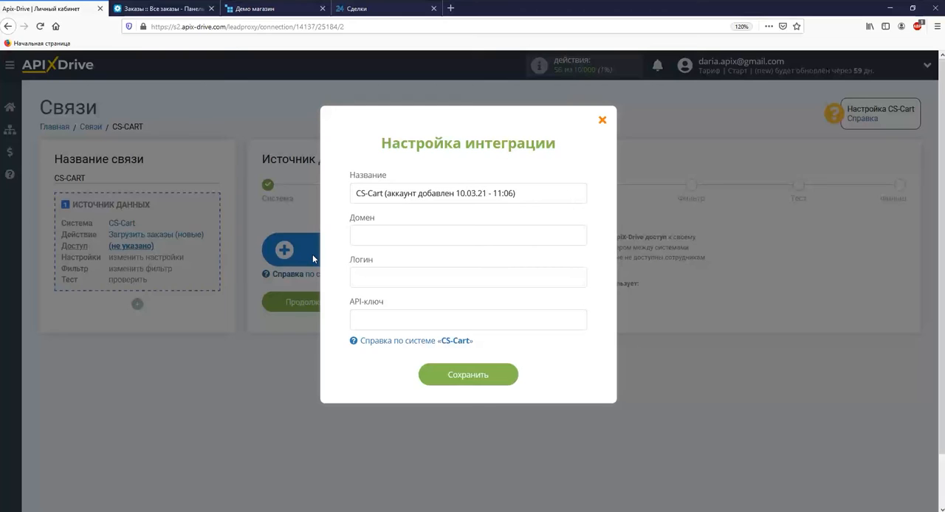
right_click(358, 279)
click(391, 324)
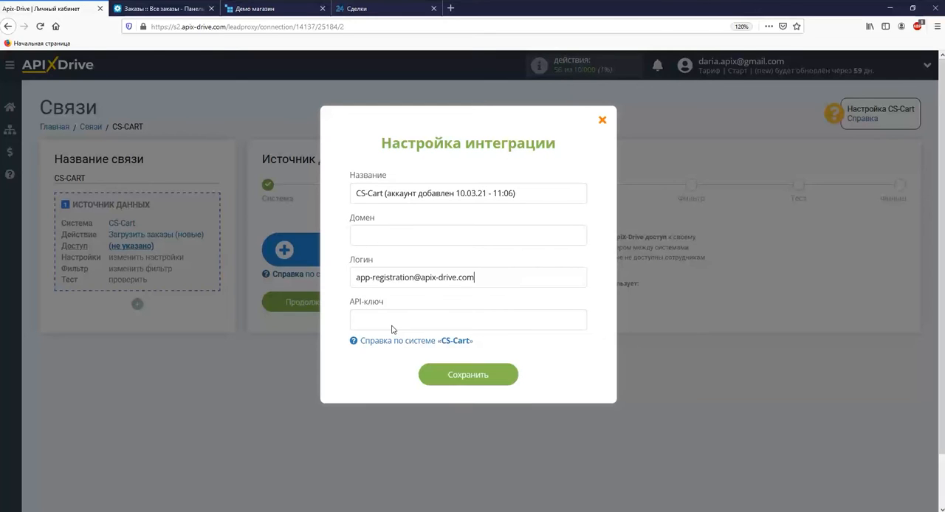
Step: Copy the store domain cs-cart-demo.seo24.com.ua from the CS-Cart admin address and enter it as the integration's domain
click(163, 10)
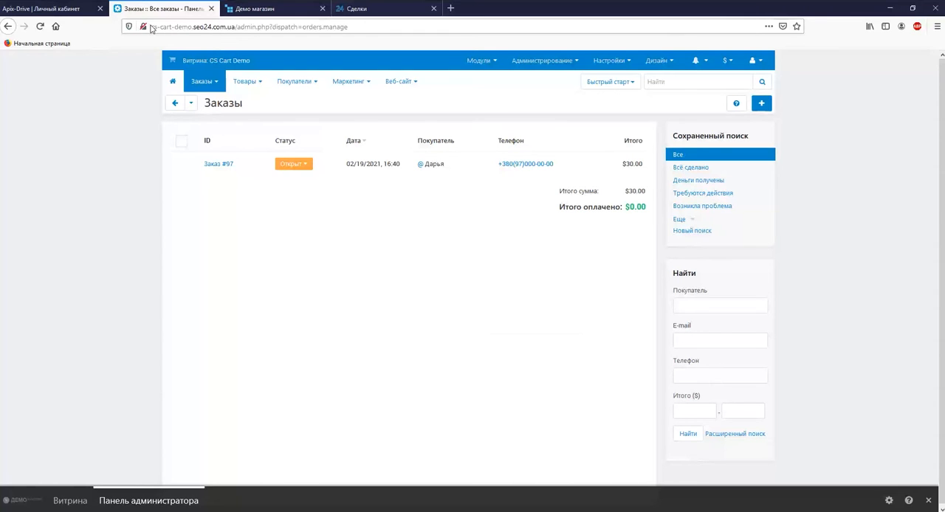
drag(150, 28, 236, 33)
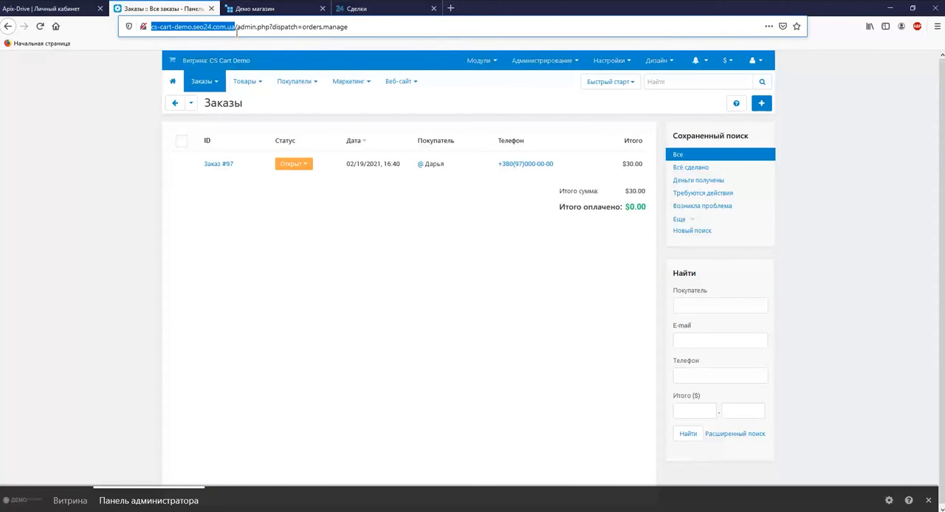
right_click(224, 27)
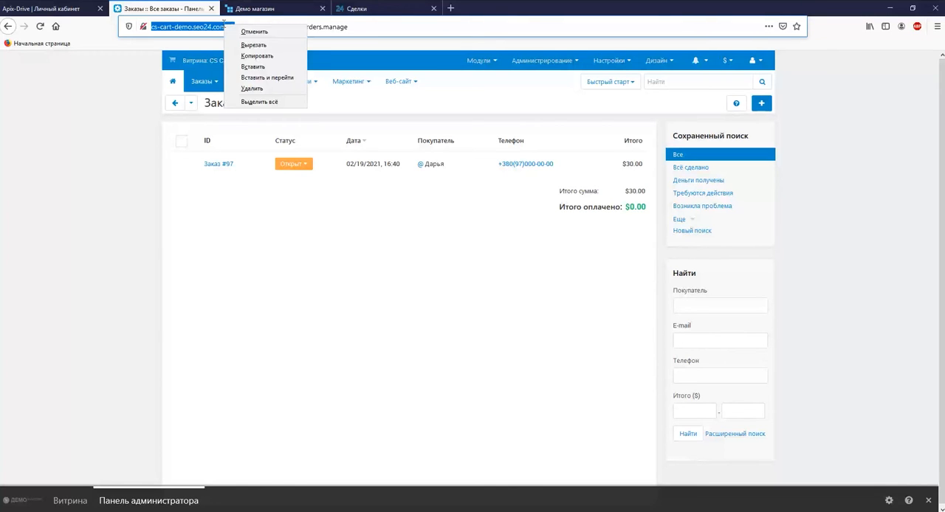
click(251, 54)
click(73, 8)
click(364, 235)
right_click(363, 235)
click(395, 268)
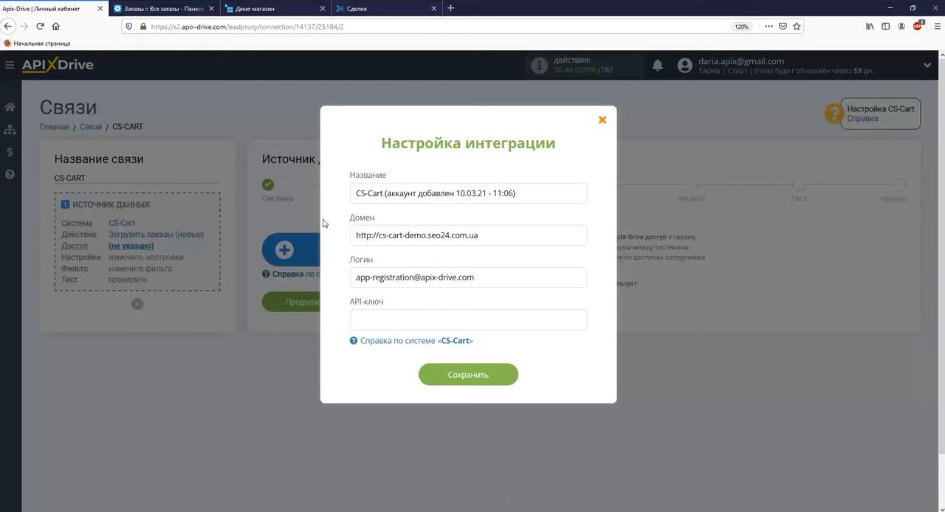
Step: In the CS-Cart admin panel, generate a new API key for the main administrator, copy it and save the changes
click(158, 8)
click(299, 101)
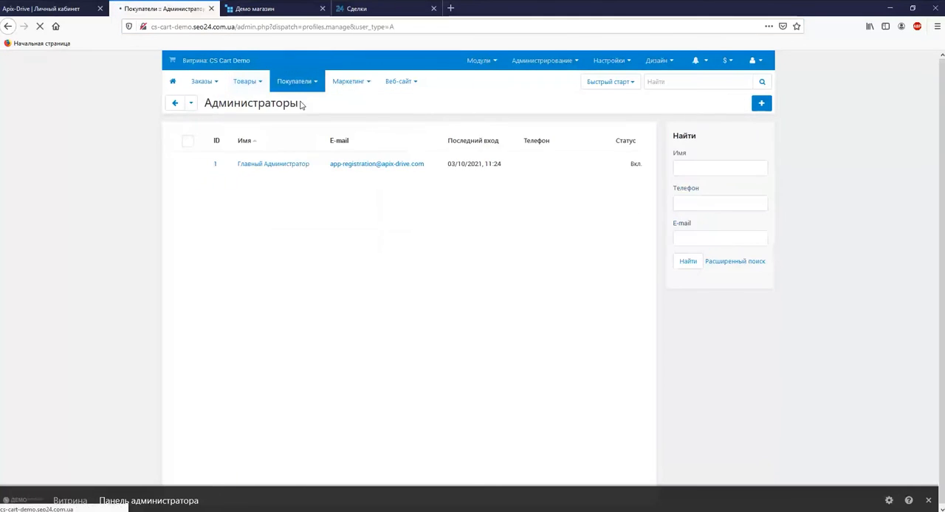
click(287, 163)
click(244, 152)
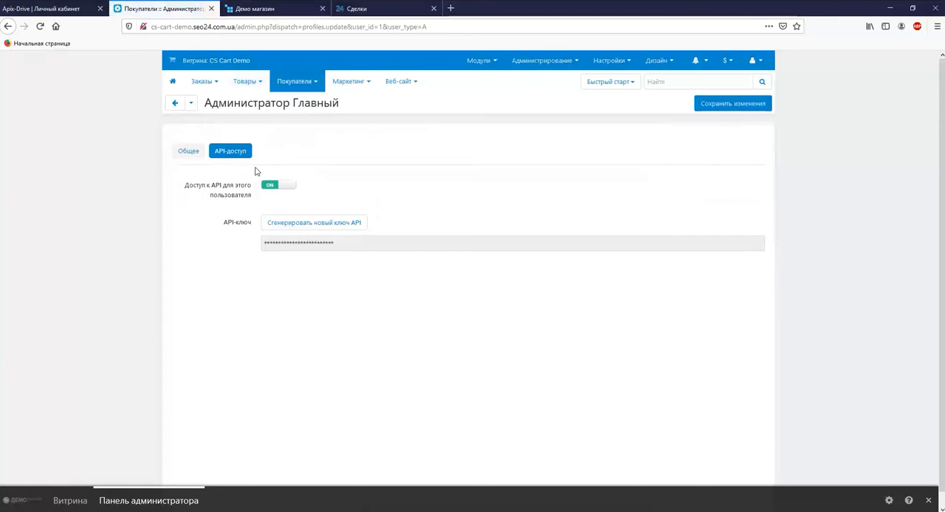
click(291, 223)
drag(375, 245, 271, 244)
right_click(271, 244)
click(302, 290)
click(709, 103)
Step: Return to ApiX-Drive, paste the API key into the CS-Cart integration settings and save the account
click(41, 8)
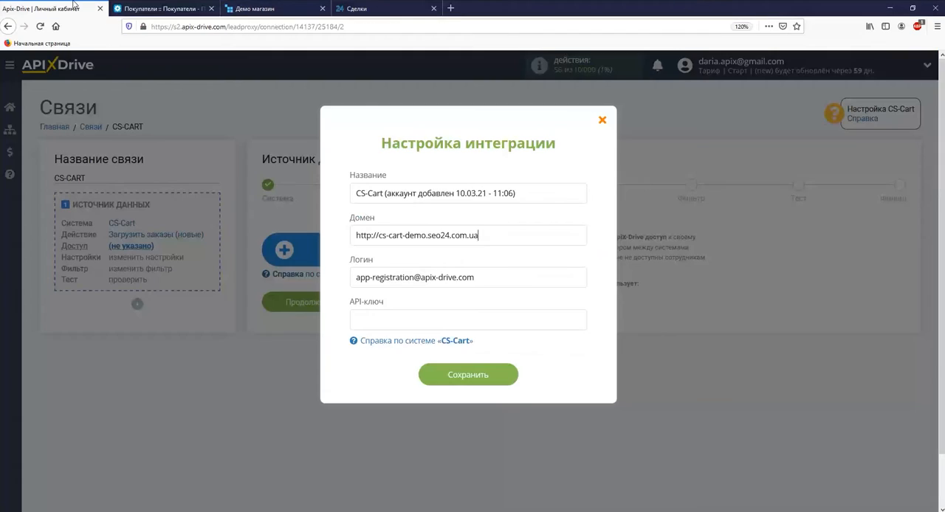
right_click(447, 316)
click(469, 358)
click(435, 375)
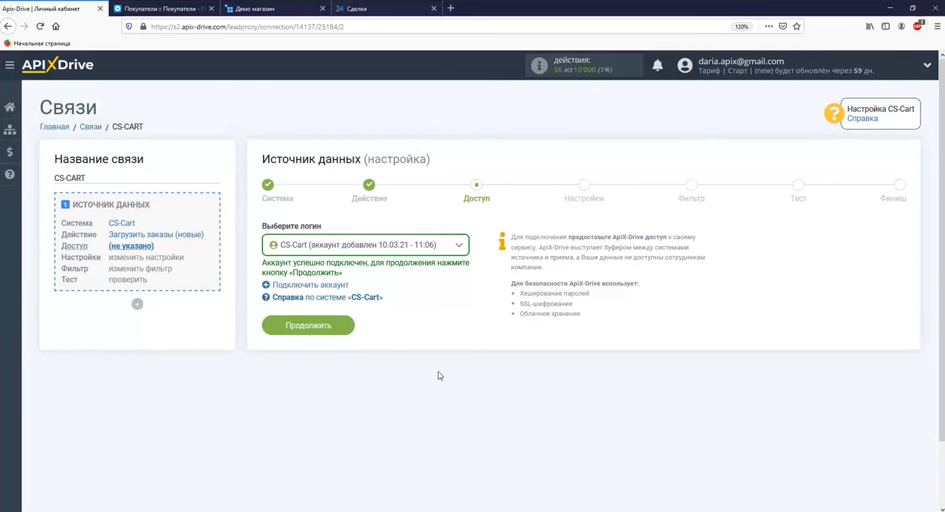
Step: Complete the data source setup with the connected CS-Cart account, without filter conditions, and review the test order data
click(326, 327)
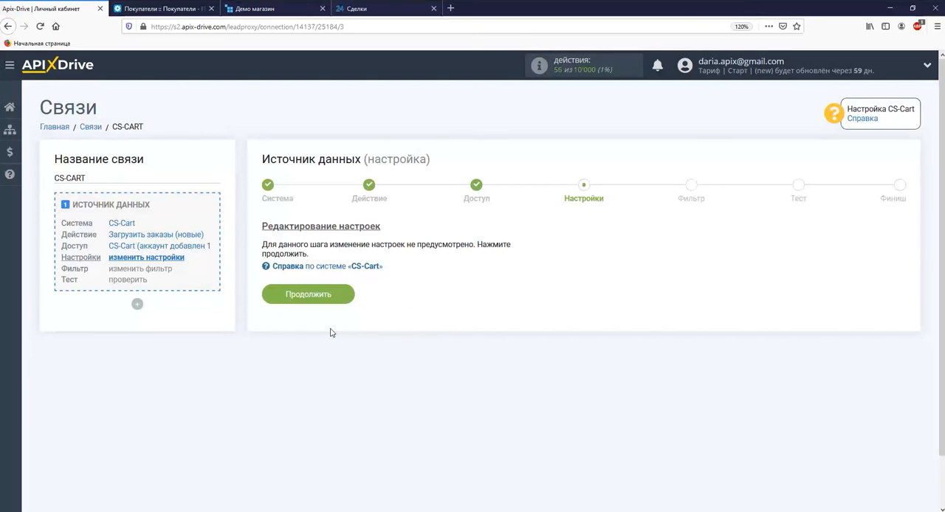
click(328, 302)
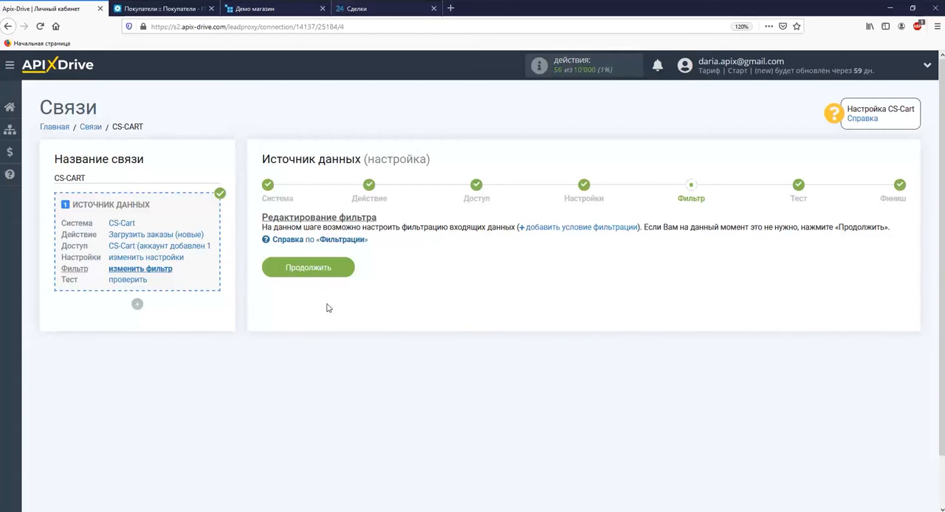
click(327, 274)
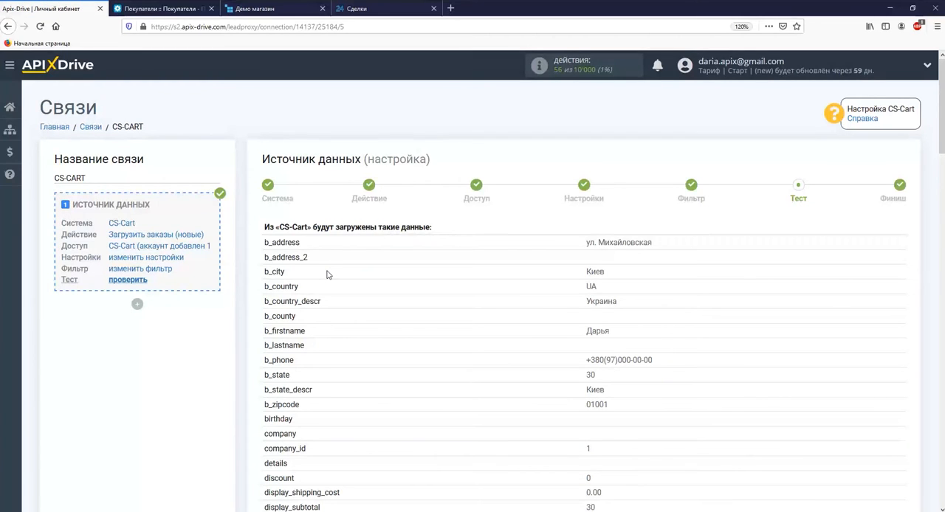
scroll(327, 273, down, 20)
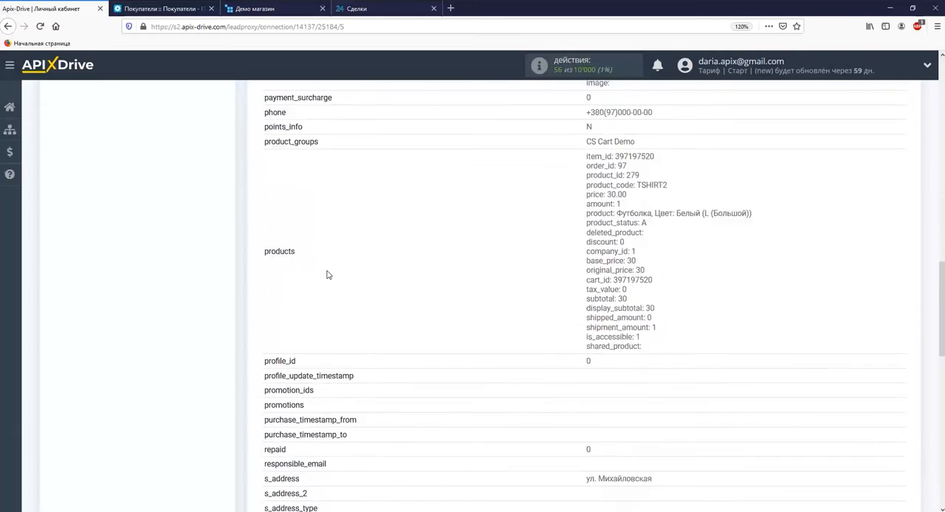
click(845, 255)
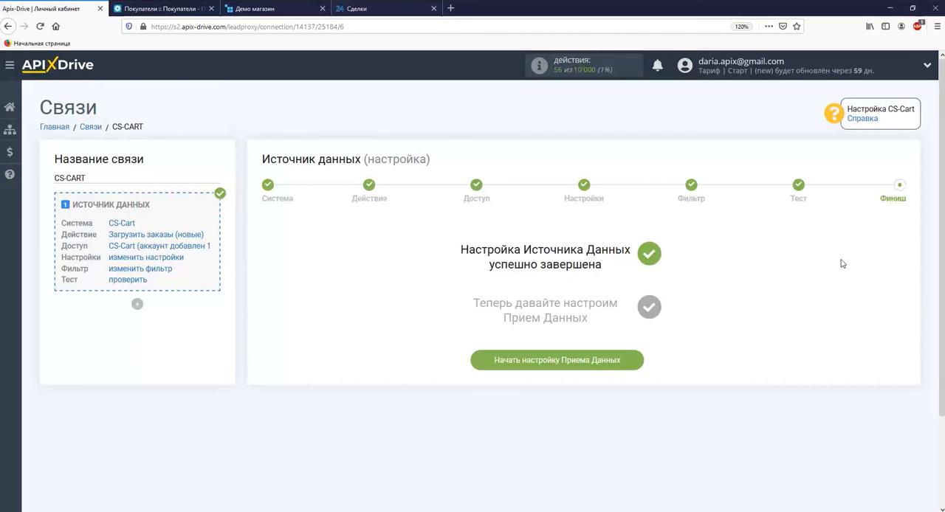
Step: Start the data reception setup and choose Битрикс24 as the receiving system
click(559, 360)
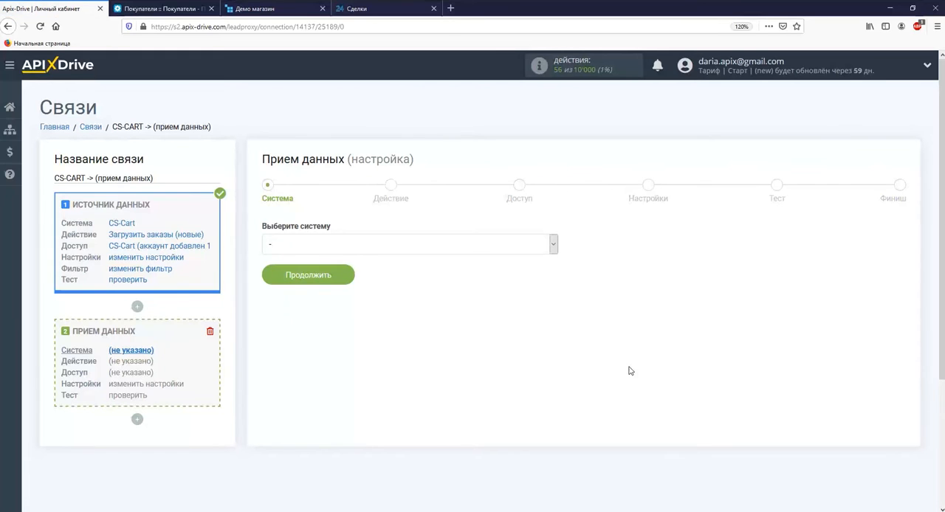
click(553, 243)
drag(554, 264, 552, 481)
click(468, 372)
click(332, 277)
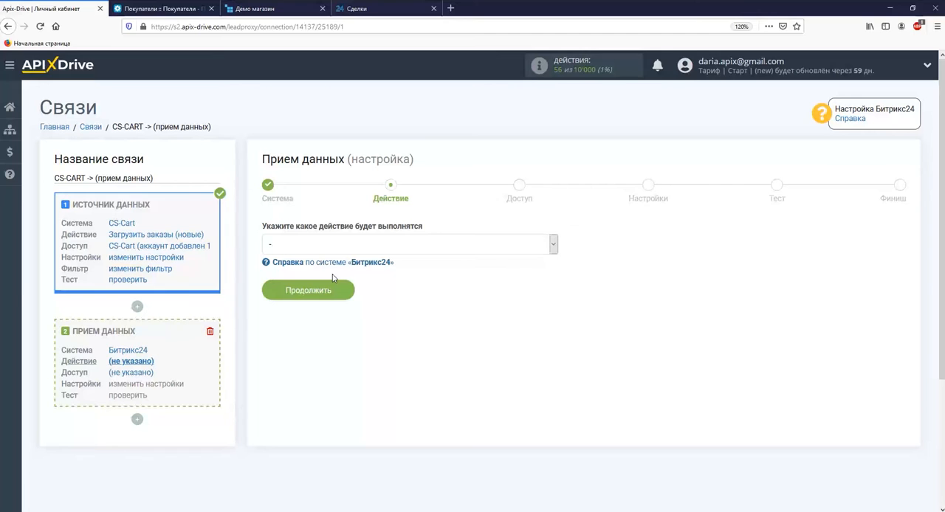
Step: Set the Битрикс24 action to Отправка сделок and continue to the access stage
click(332, 247)
click(326, 327)
click(322, 295)
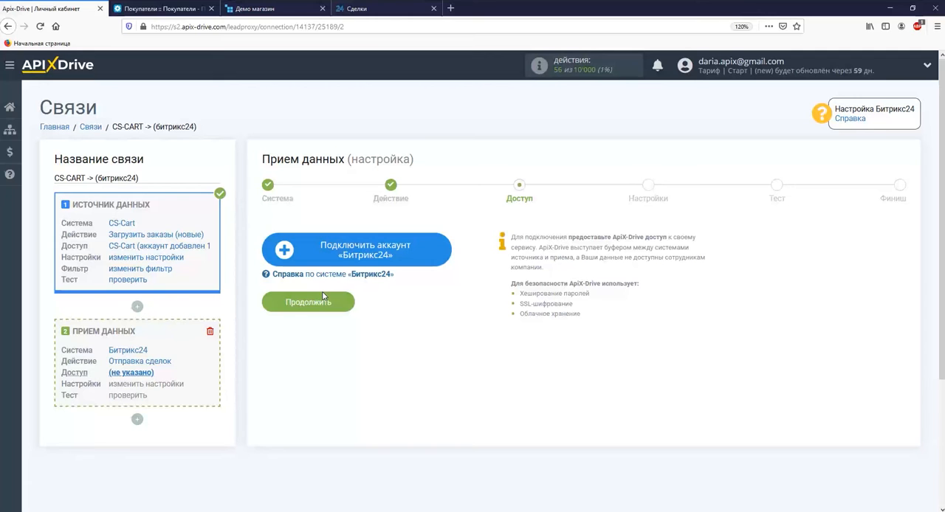
Step: Start connecting a Битрикс24 account with installation type облако and registration country Украина
click(316, 254)
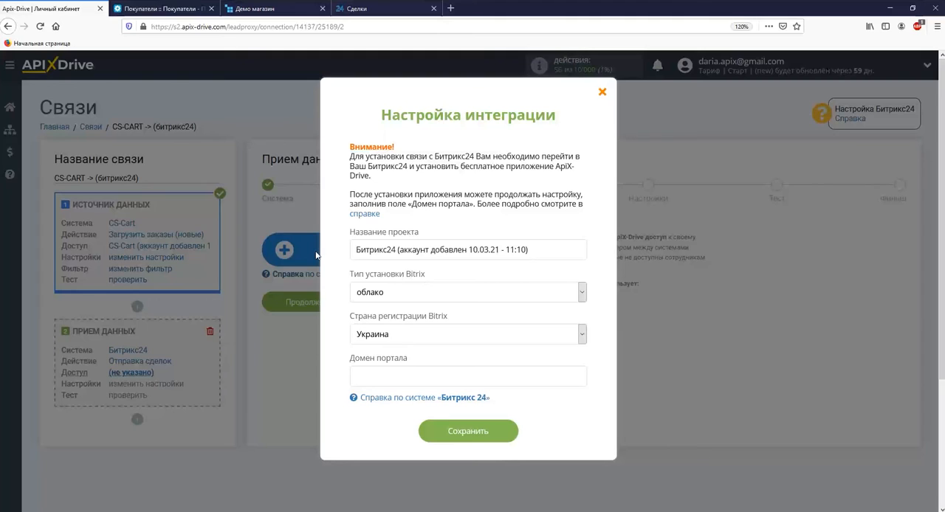
click(383, 291)
click(413, 293)
click(415, 336)
click(417, 352)
Step: Switch to the Bitrix24 portal, open its application market and search for "Apix-Drive"
click(378, 9)
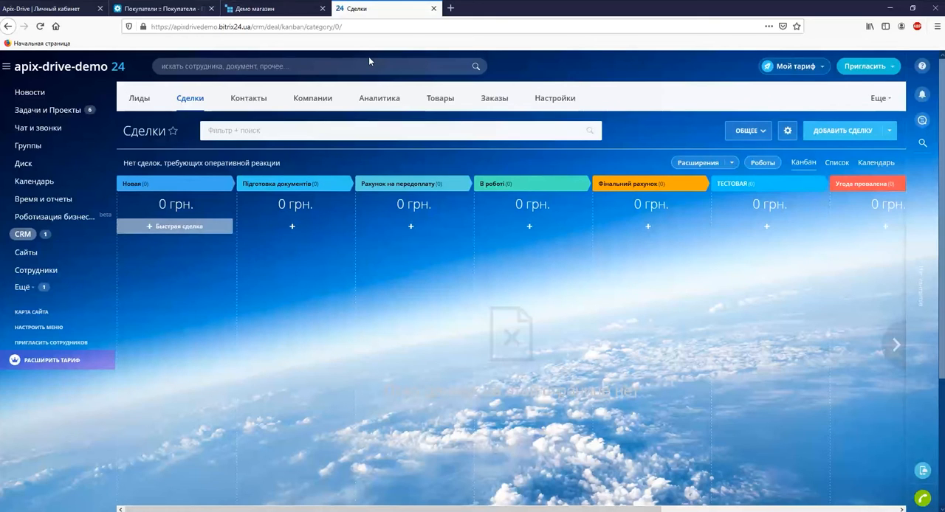
click(91, 289)
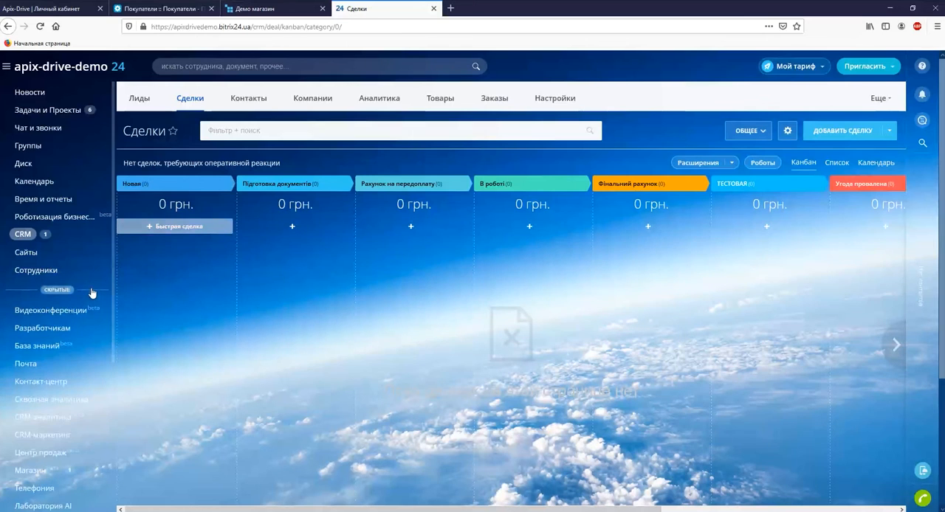
scroll(73, 325, down, 3)
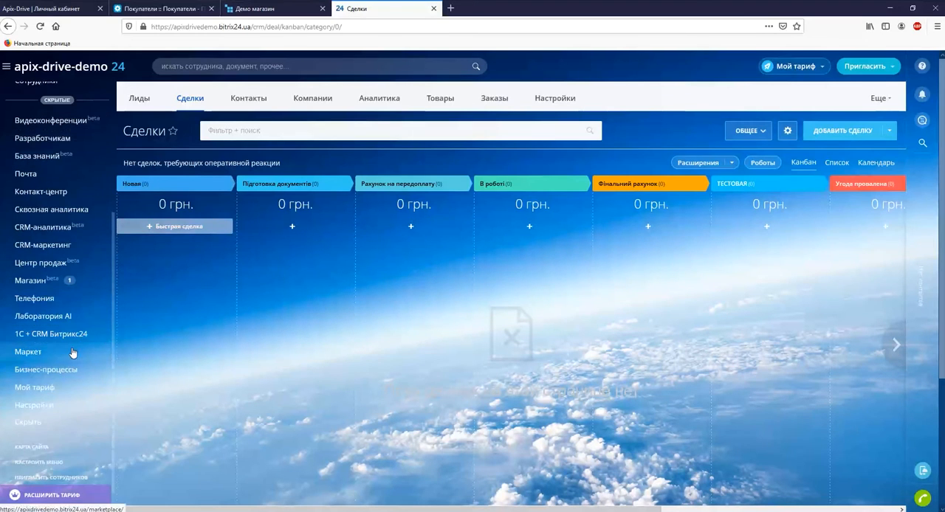
click(67, 352)
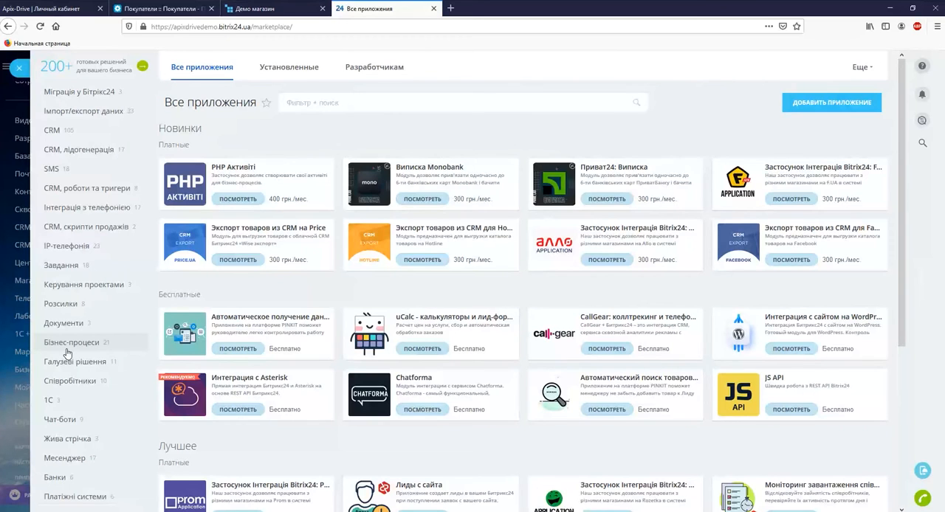
text(Apix-Drive)
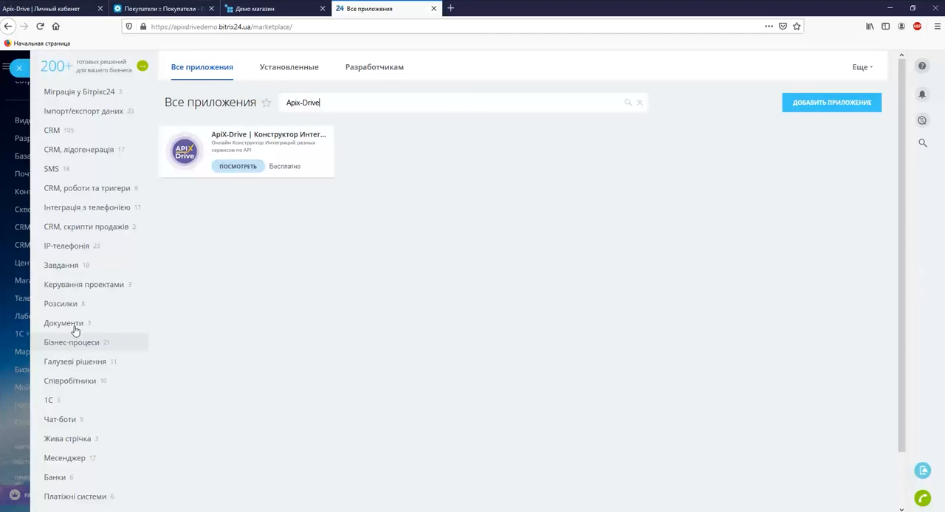
Step: Install the free ApiX-Drive application, accepting the licence agreement and privacy policy, and close its page
click(236, 169)
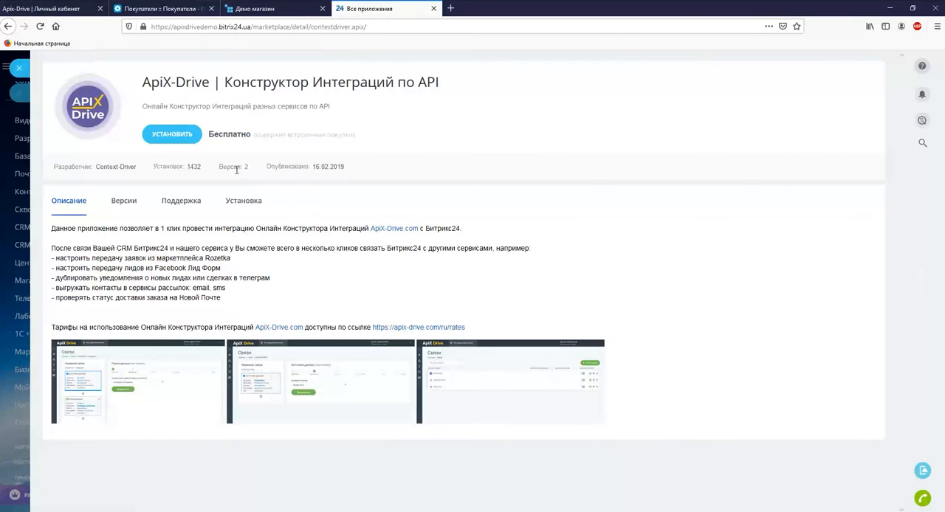
click(186, 139)
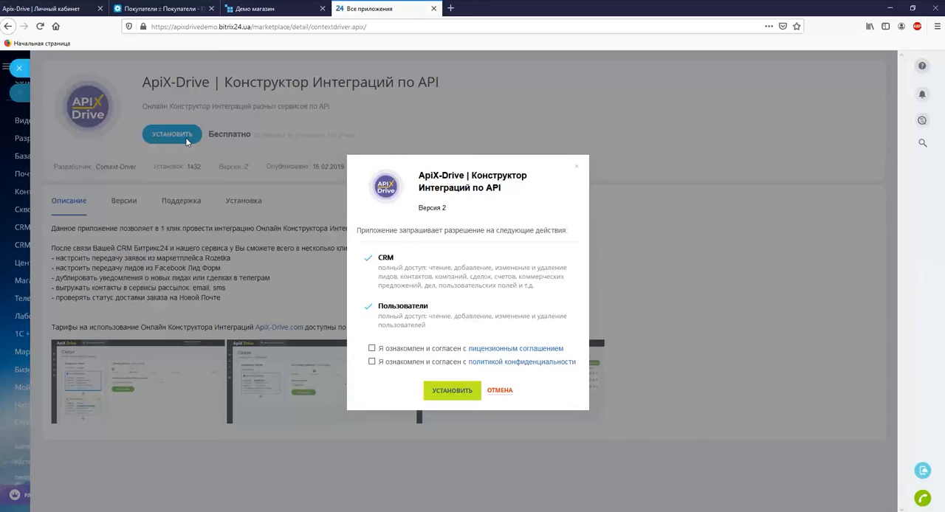
click(371, 348)
click(371, 361)
click(450, 390)
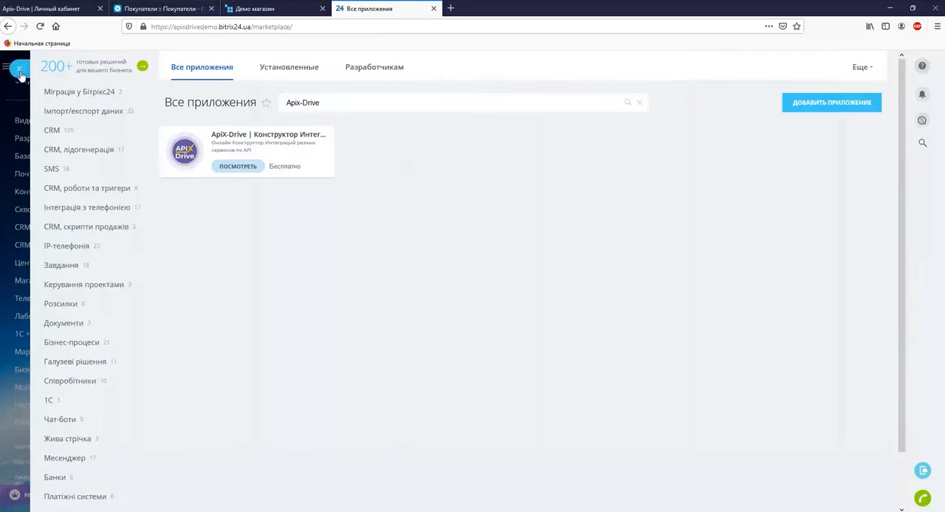
click(19, 67)
Step: Refresh the Bitrix24 application market page and copy the portal domain apixdrivedemo.bitrix24.ua from its address
click(41, 27)
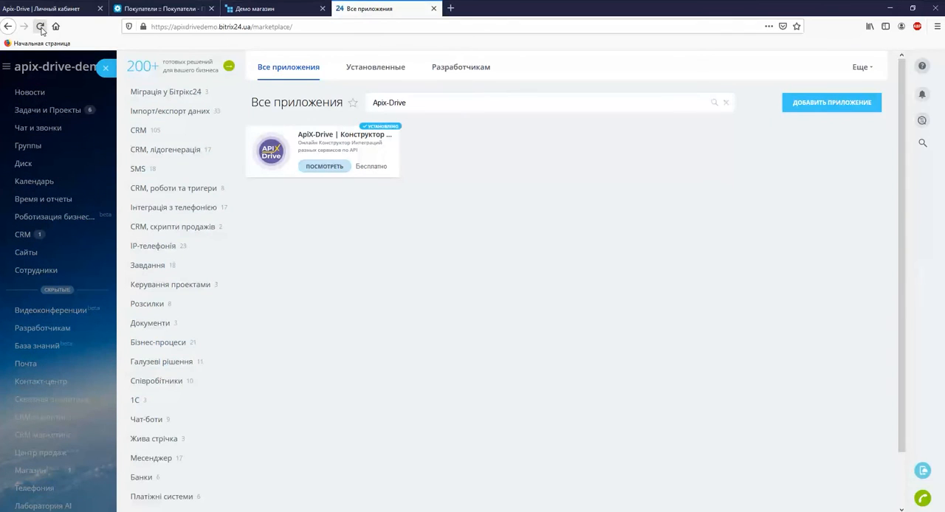
drag(172, 26, 251, 27)
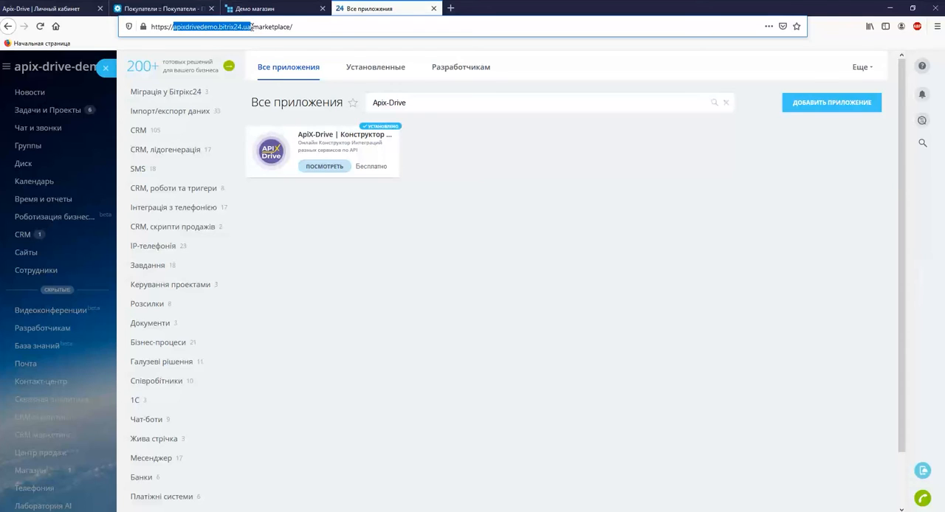
right_click(251, 27)
click(273, 62)
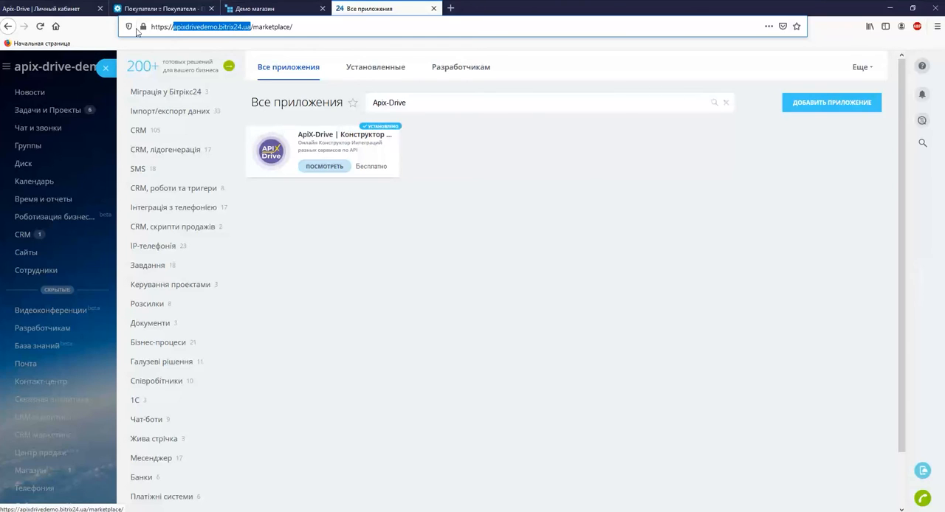
Step: Switch to ApiX-Drive, enter apixdrivedemo.bitrix24.ua as the Домен портала in the integration settings and save them
click(52, 9)
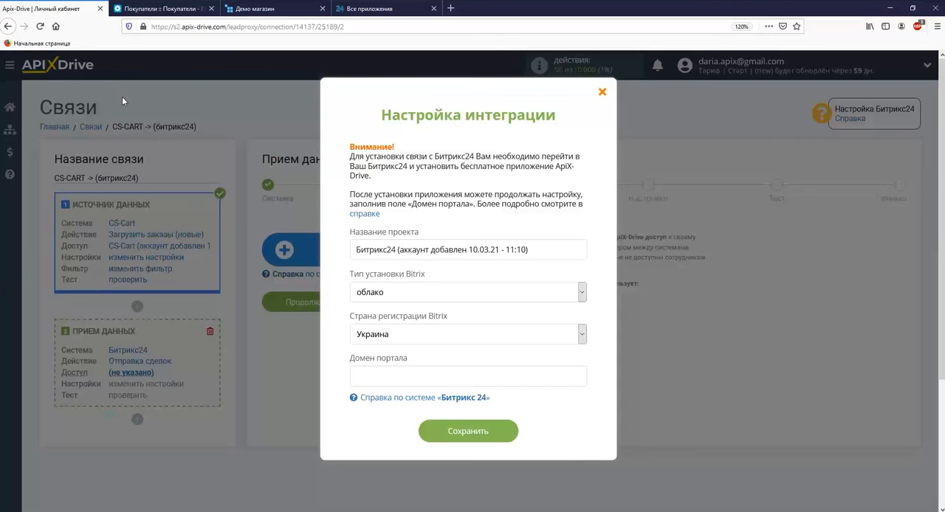
right_click(357, 373)
click(390, 417)
click(452, 435)
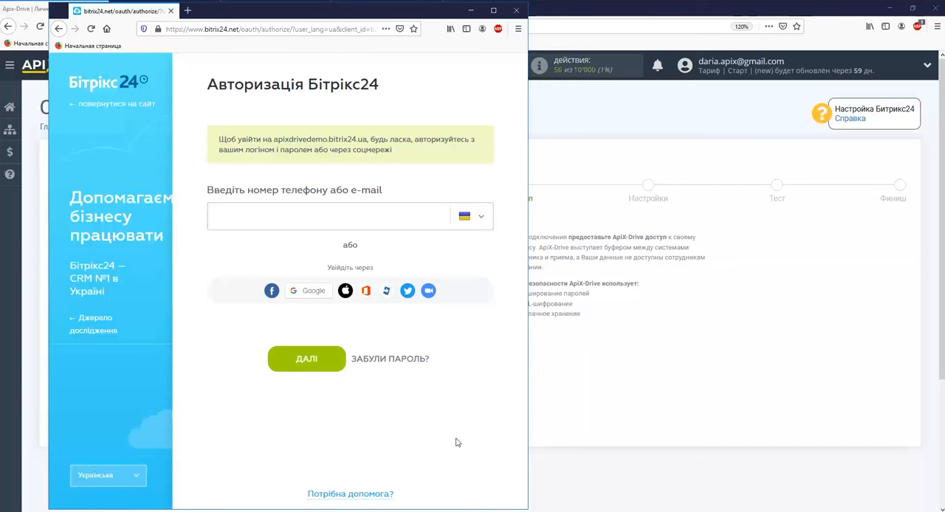
Step: Sign in to Bitrix24 with the account e-mail and password, and continue to the settings stage with the connected account
click(256, 214)
key(Return)
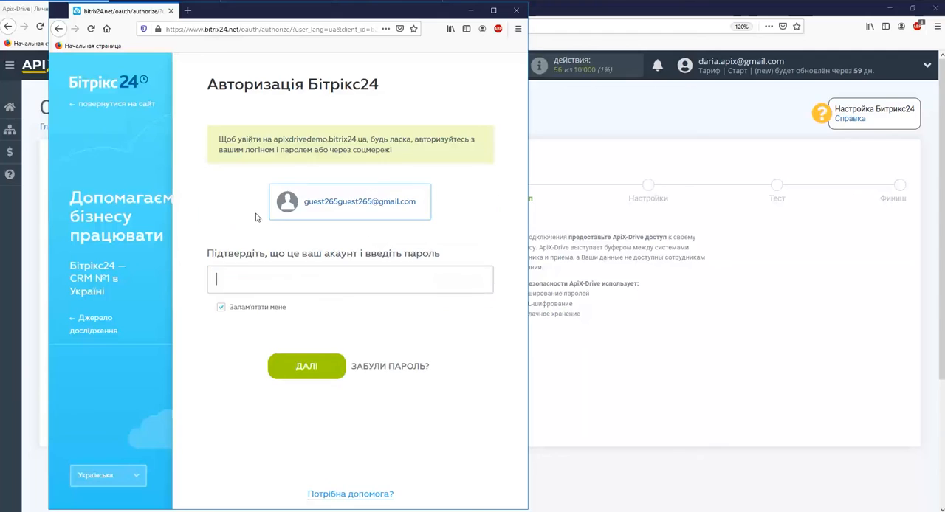
text(*************)
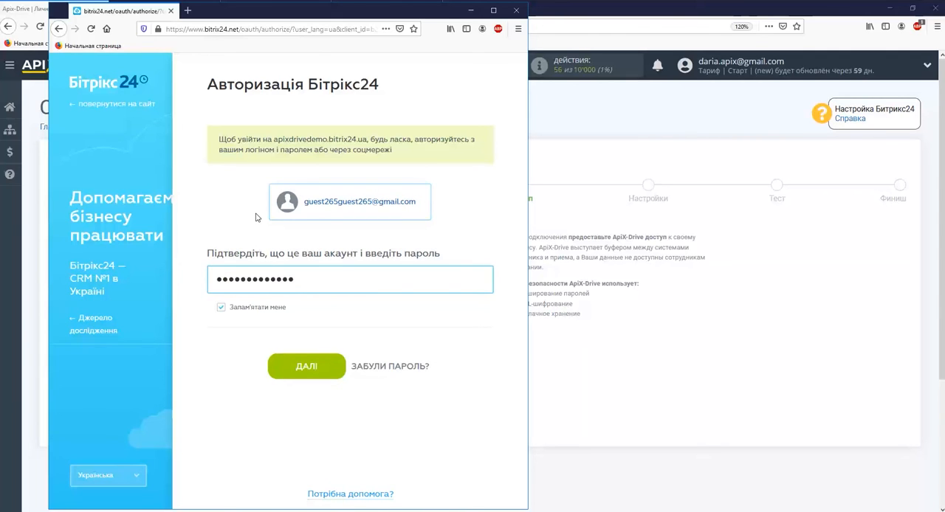
click(308, 365)
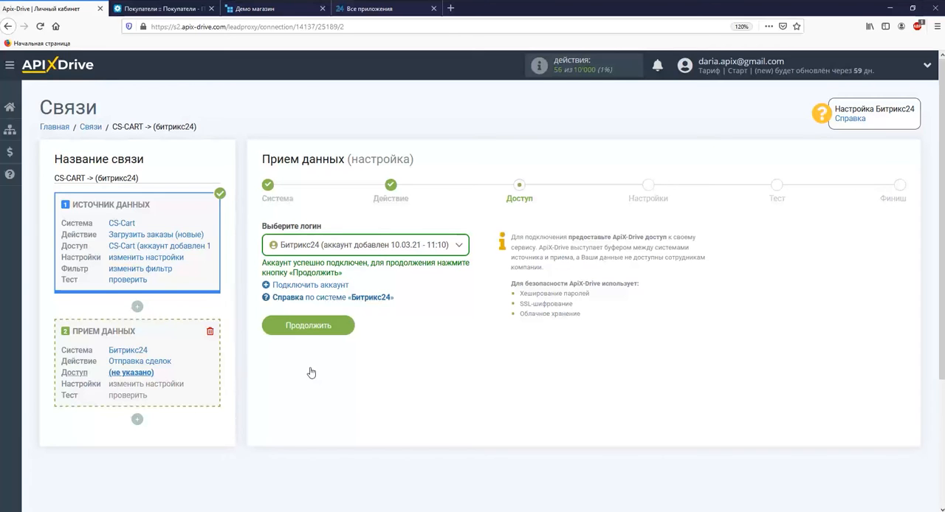
click(308, 326)
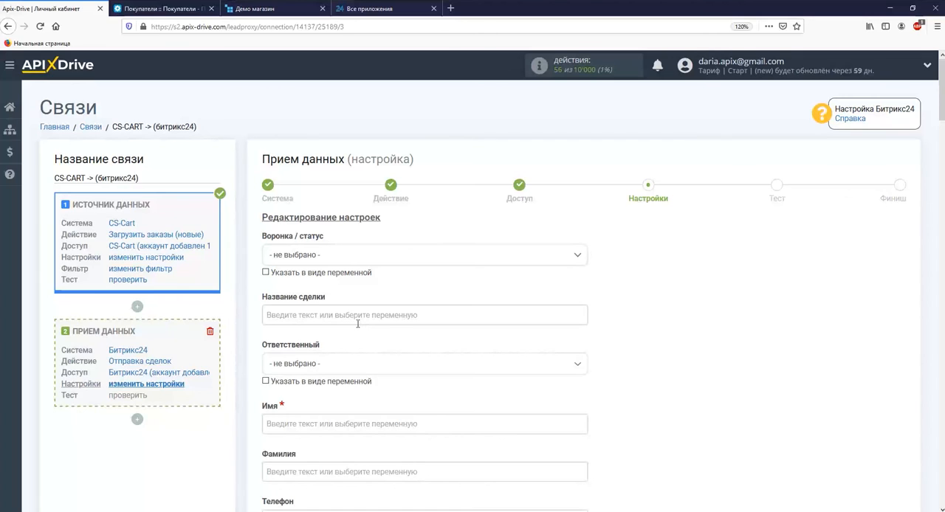
Step: Set Воронка / статус to Без воронки: Новая and make Название сделки "Новая сделка:" followed by the product_groups variable
click(368, 256)
click(335, 313)
click(349, 315)
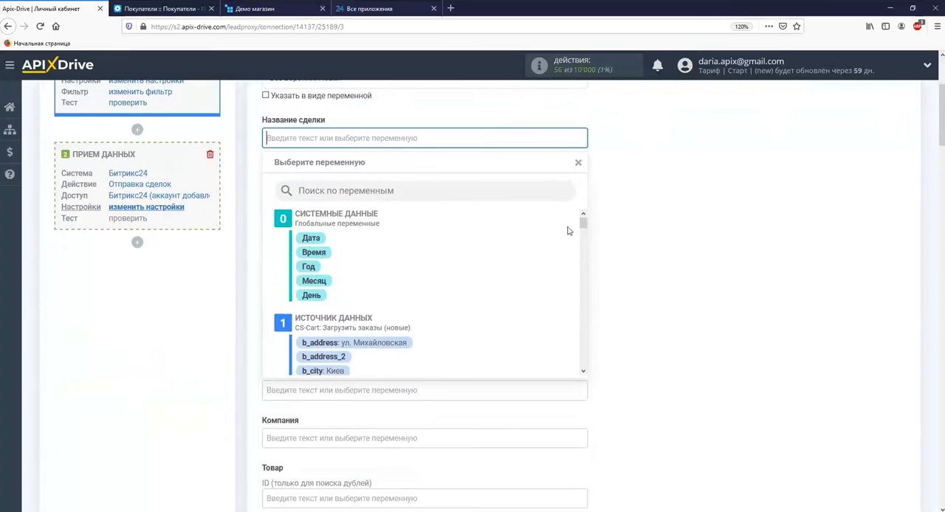
drag(583, 223, 585, 303)
click(380, 226)
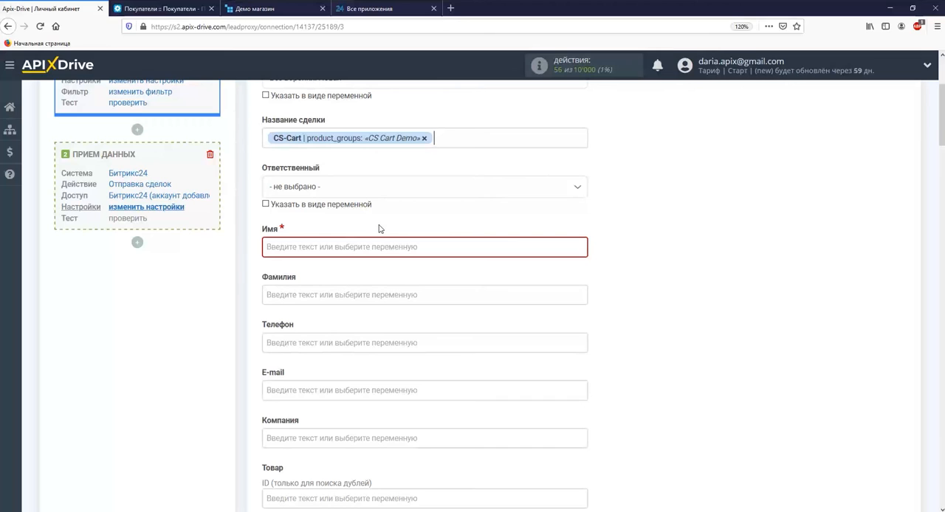
key(Home)
text(Новая сделка:)
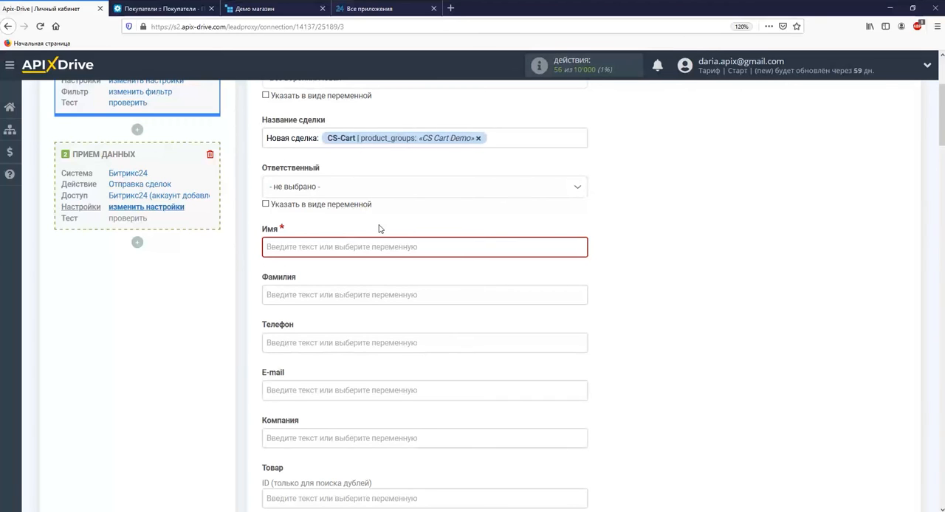
Step: Map the contact fields Имя, Телефон and E-mail to the order's customer first name, b_phone and e-mail variables
click(380, 247)
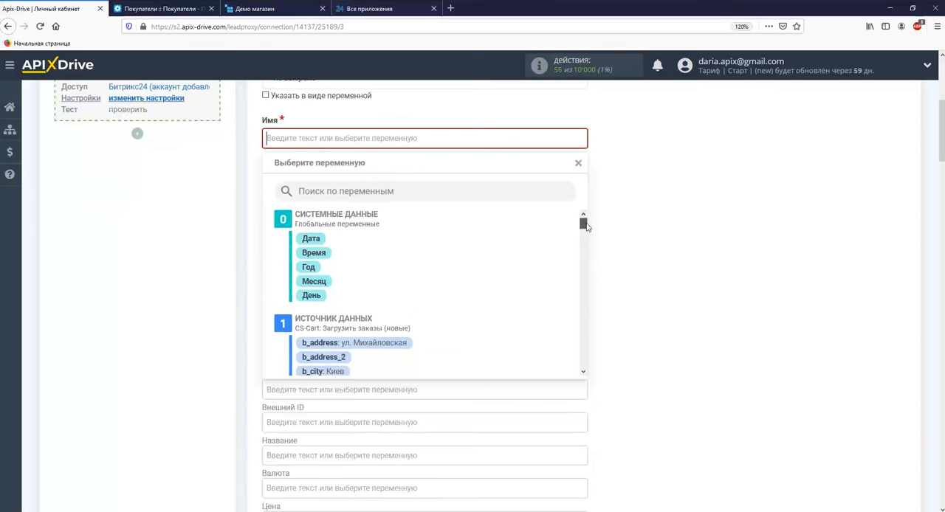
scroll(442, 238, down, 3)
click(354, 277)
click(356, 237)
scroll(584, 234, down, 5)
click(395, 302)
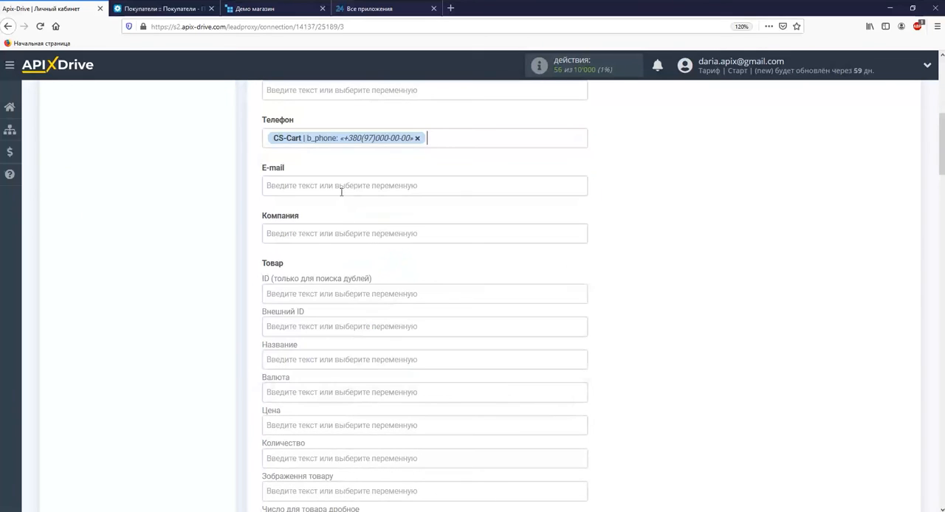
click(339, 187)
drag(584, 225, 592, 253)
click(389, 332)
Step: Map the product's Название to the product variable and its Цена to the price variable
click(389, 313)
drag(585, 219, 583, 307)
click(333, 261)
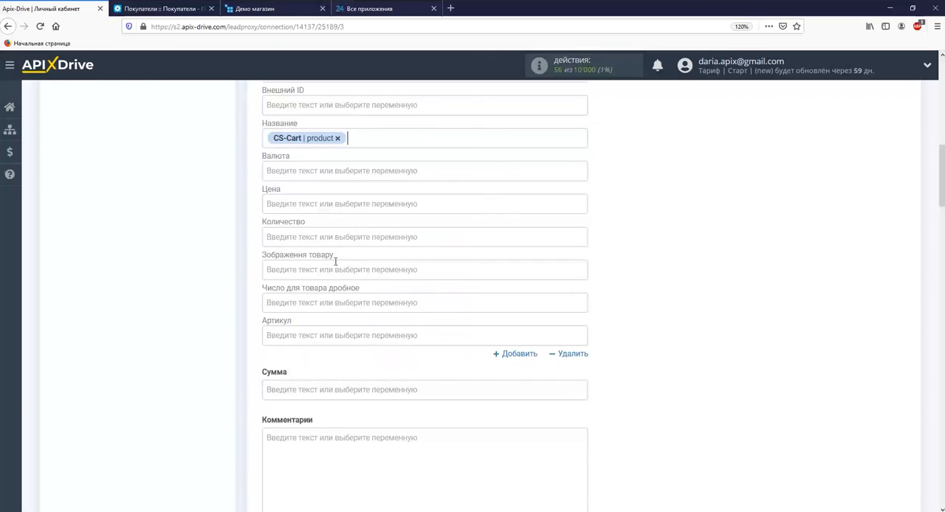
click(339, 203)
drag(583, 224, 572, 304)
scroll(415, 300, down, 2)
click(323, 266)
Step: Map the product's Количество to the amount variable and its Артикул to product_id
click(339, 169)
drag(583, 223, 583, 305)
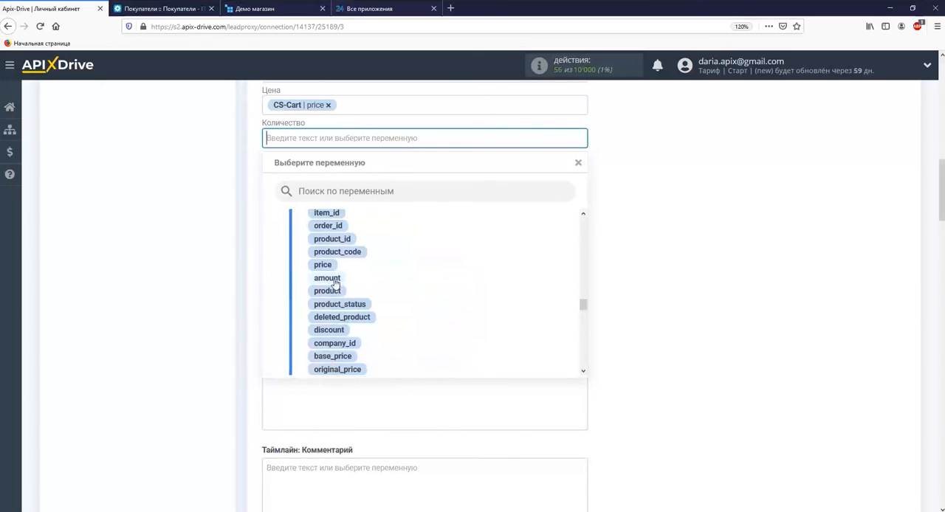
click(327, 278)
click(305, 239)
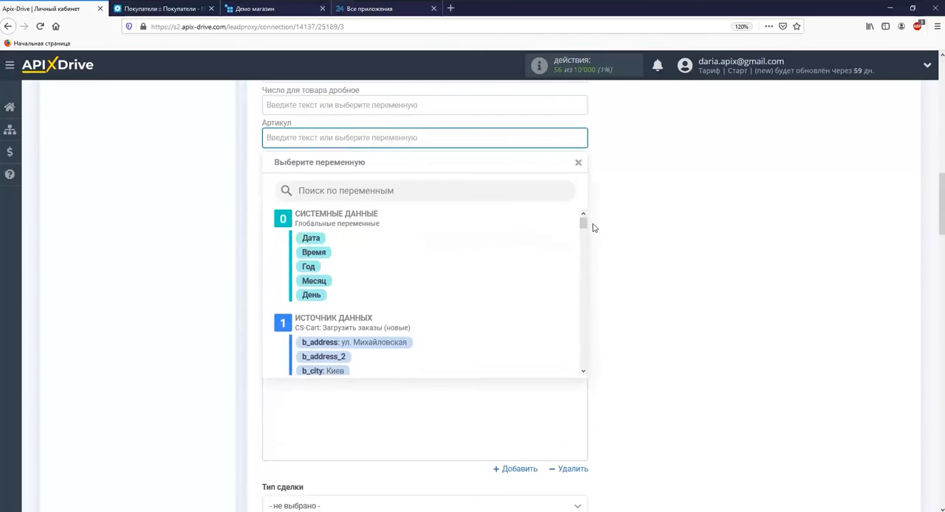
drag(583, 222, 582, 302)
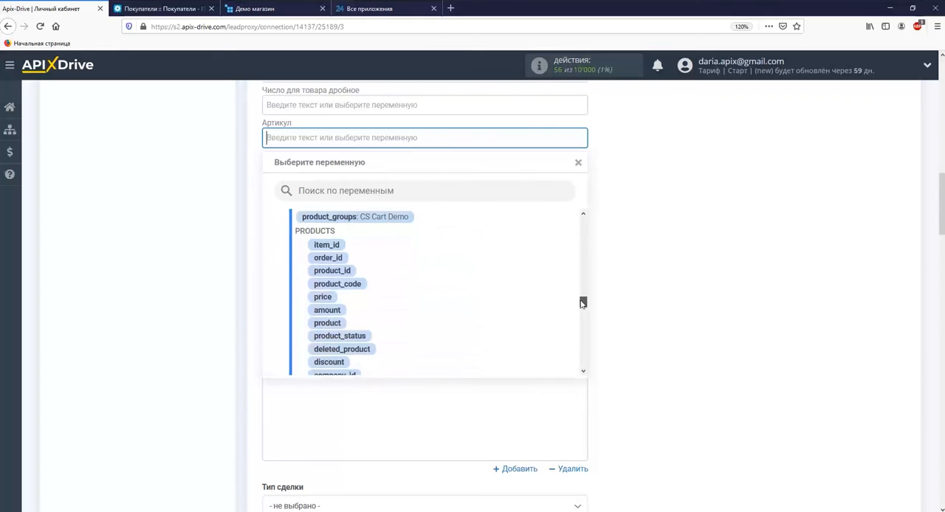
click(332, 270)
Step: Map the deal's Сумма to the total variable and continue to the test stage
click(319, 191)
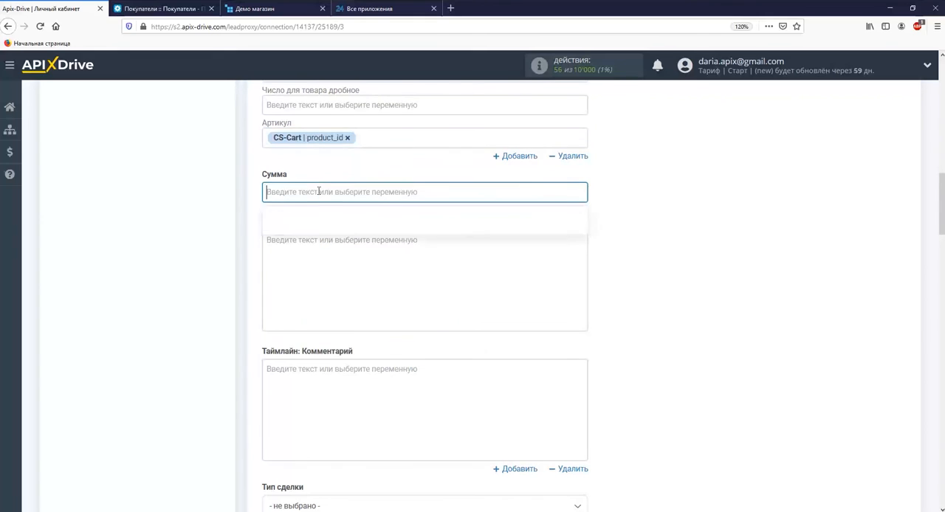
drag(583, 221, 584, 357)
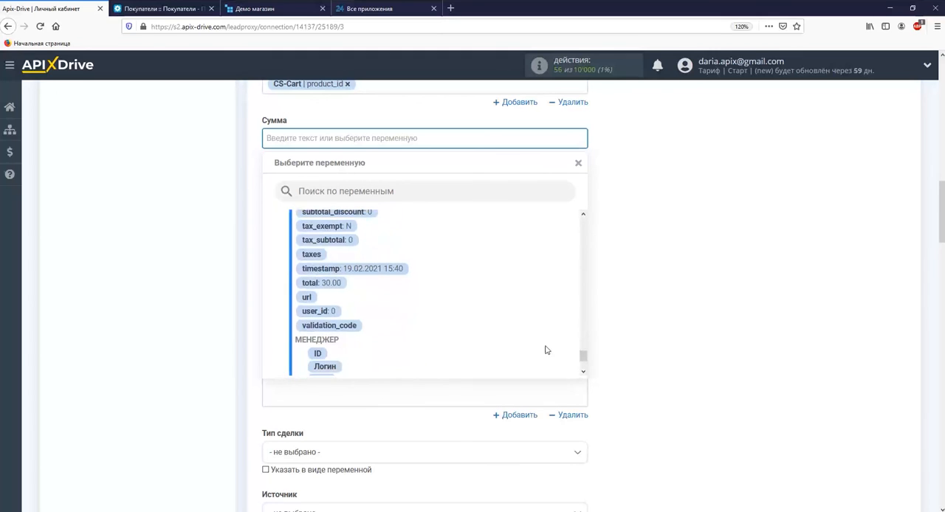
click(319, 286)
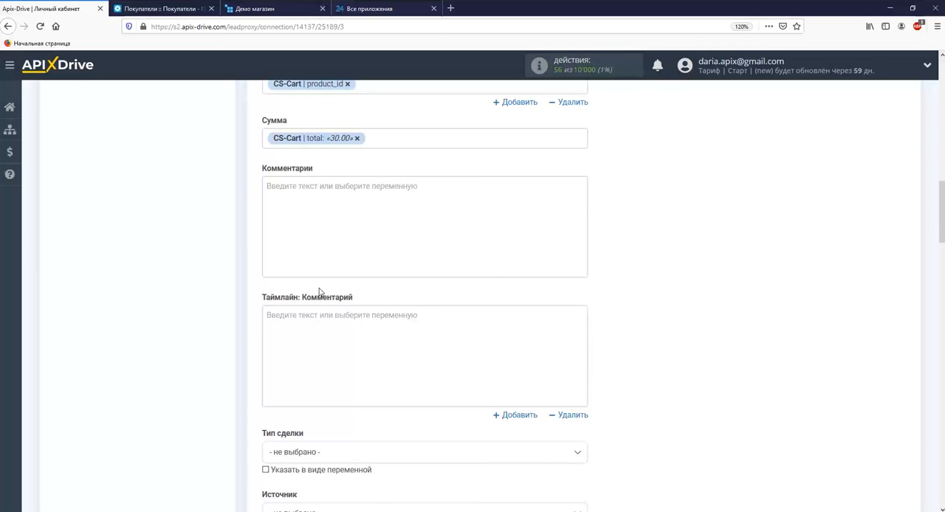
scroll(319, 291, down, 20)
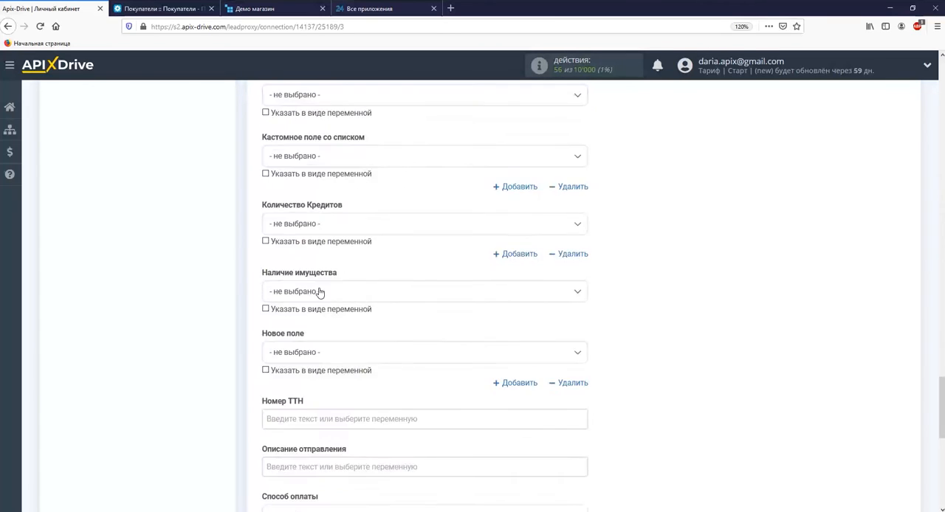
click(318, 258)
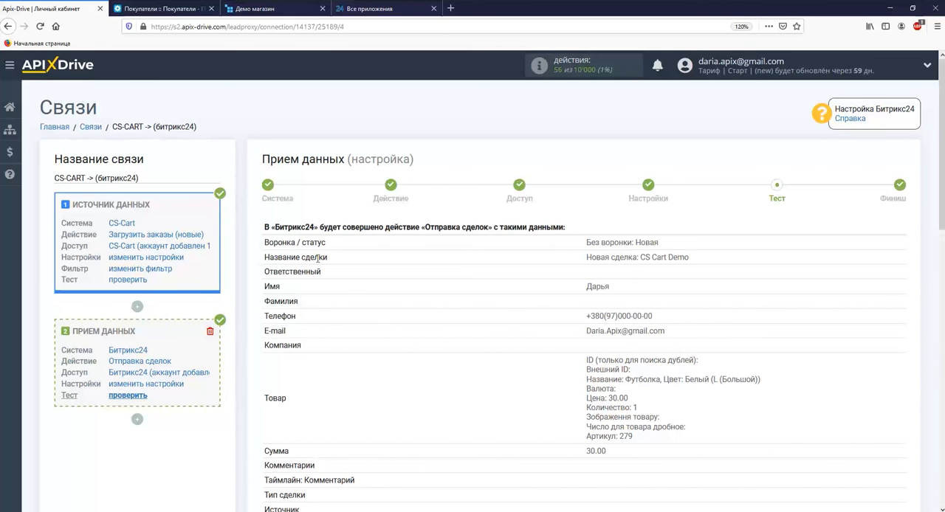
Step: Send the test data to Битрикс24, switch to the Bitrix24 portal and open the created deal in its CRM
scroll(318, 257, down, 15)
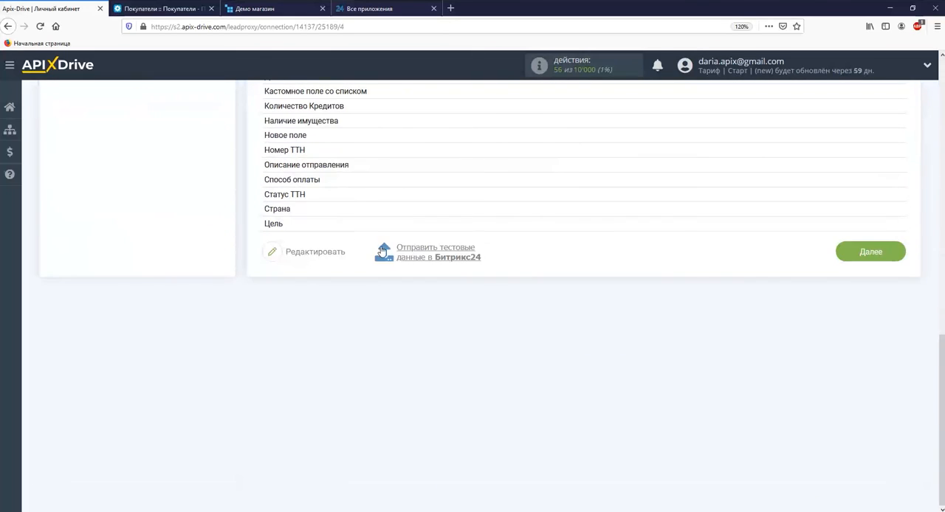
click(441, 258)
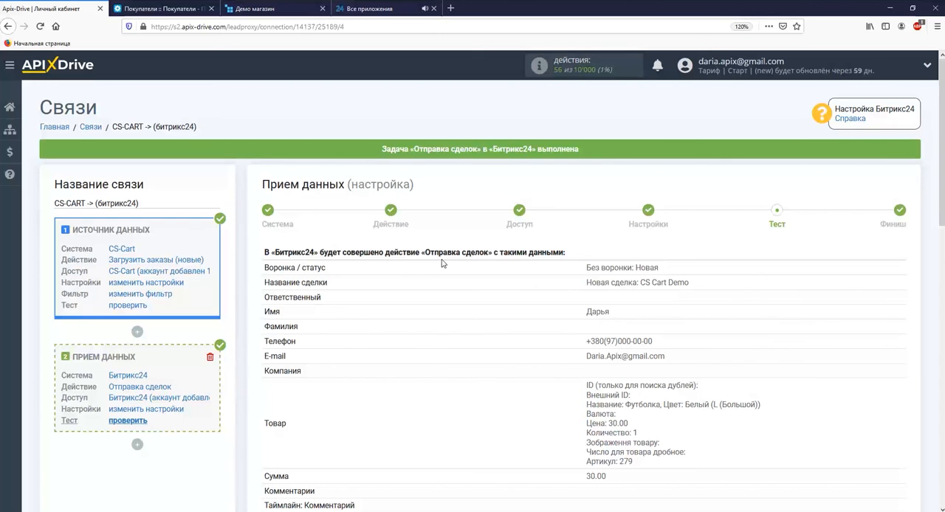
click(376, 11)
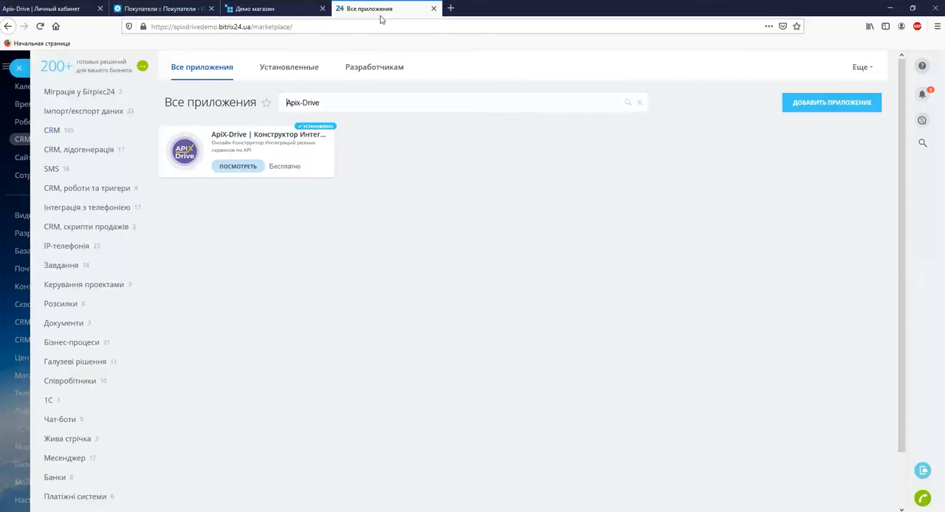
click(21, 68)
click(41, 27)
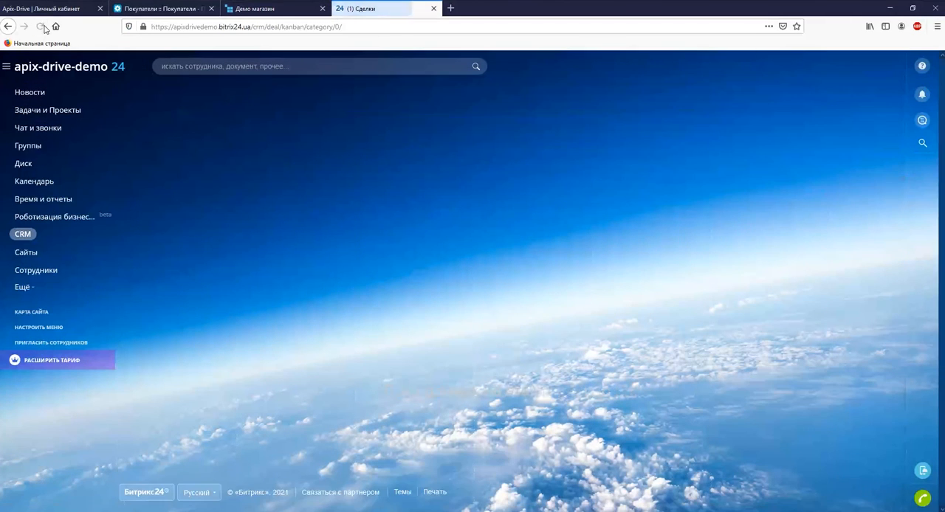
click(164, 268)
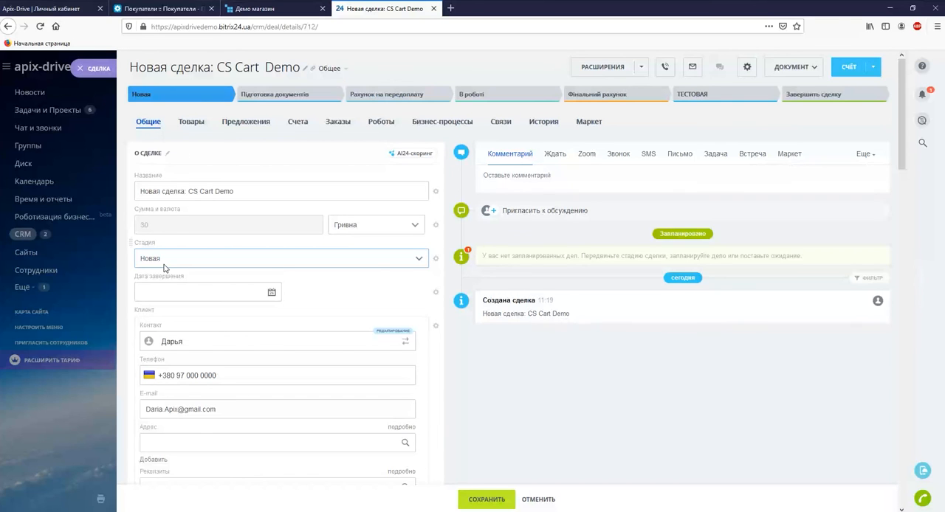
Step: Return to ApiX-Drive, finish the data reception setup and enable automatic updating for the connection
click(55, 11)
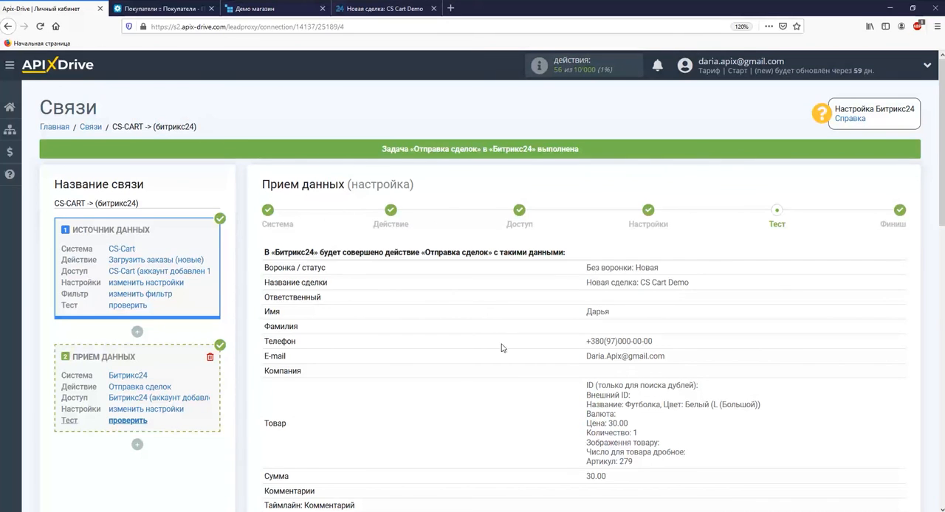
scroll(504, 344, down, 10)
click(854, 258)
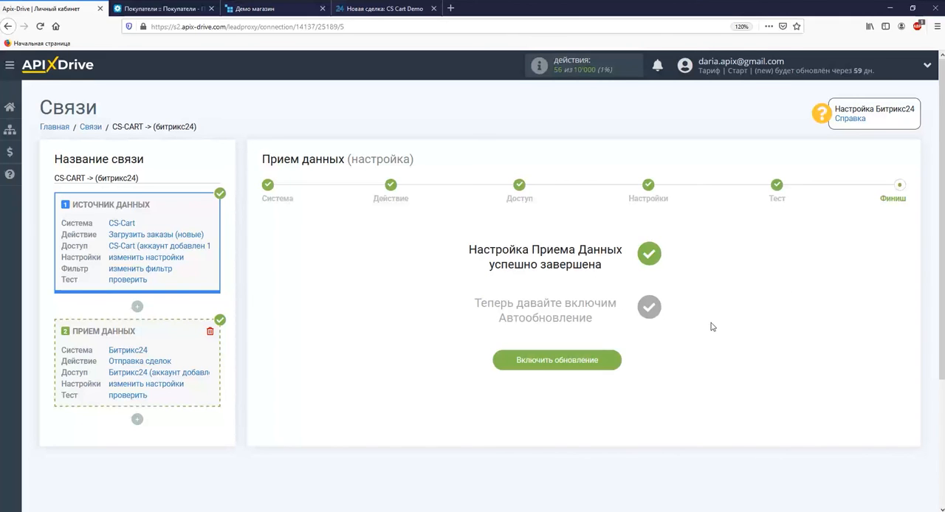
click(589, 360)
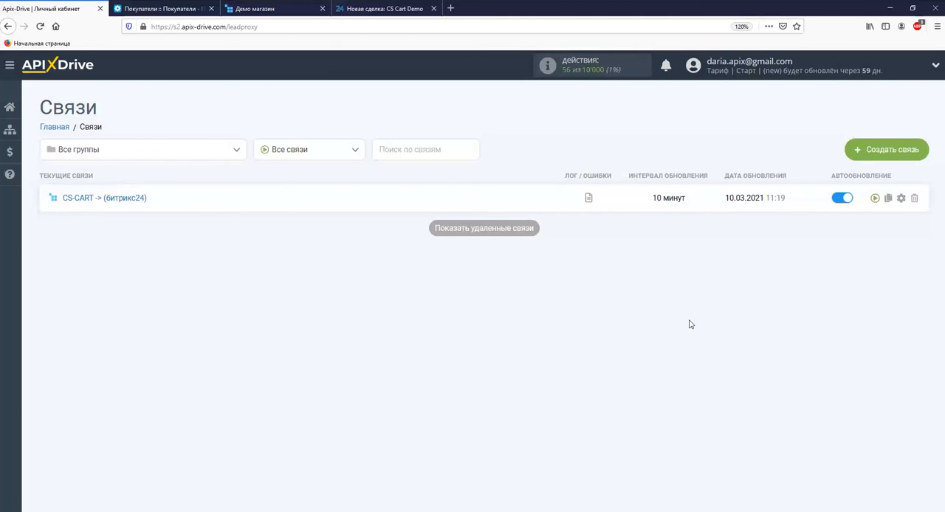
Step: Set the update interval of the CS-CART -> (битрикс24) connection to 5 минут and save its settings
click(900, 198)
click(516, 289)
click(399, 304)
click(451, 354)
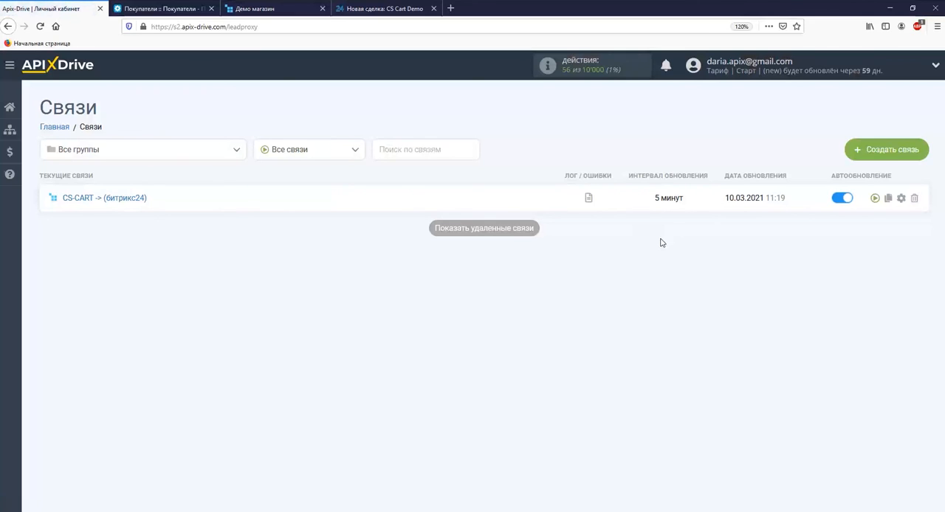